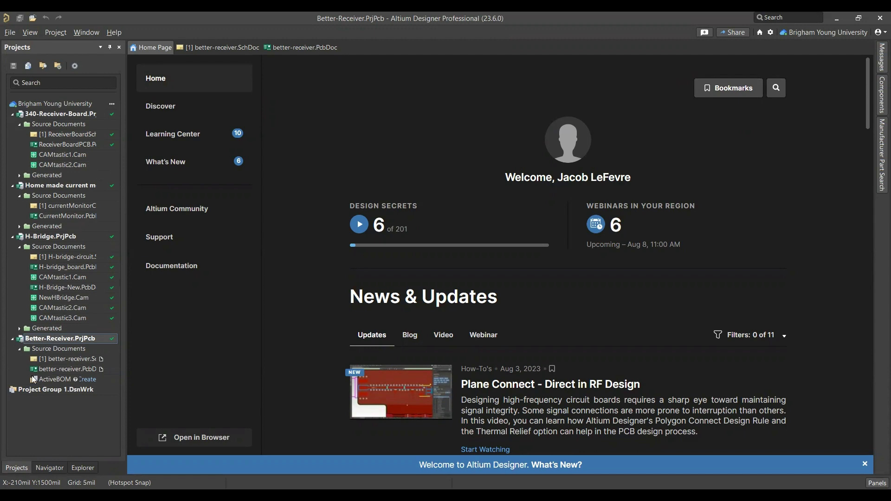
# Go from the better-receiver schematic tab to the better-receiver PCB layout tab
pyautogui.click(231, 50)
pyautogui.click(297, 53)
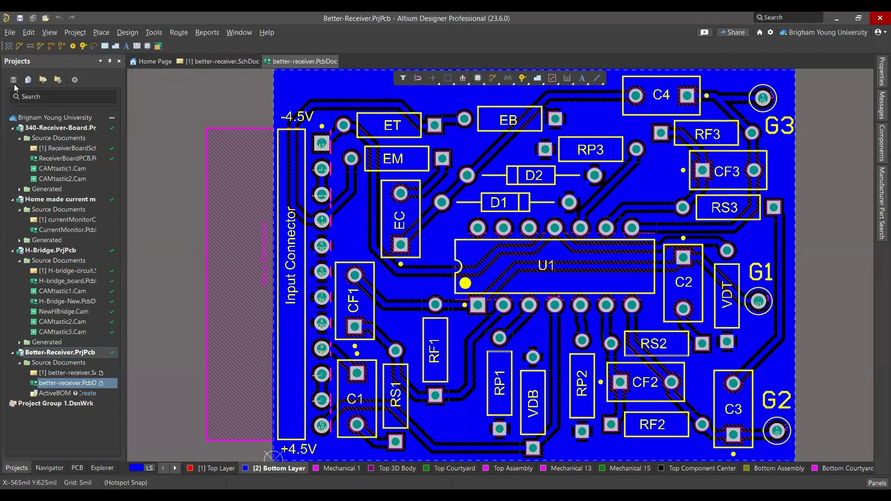
# Create an empty PCB project named Video-Demo with the description 'yadadaada'
pyautogui.click(11, 36)
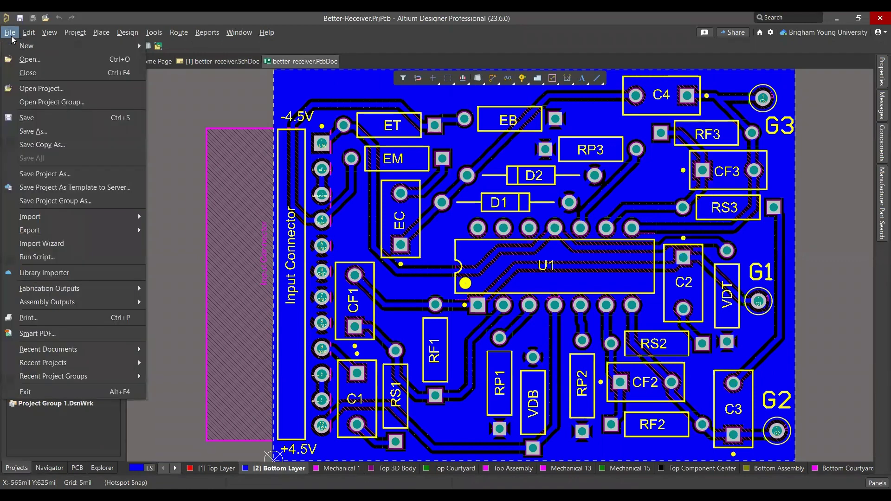
pyautogui.moveTo(48, 49)
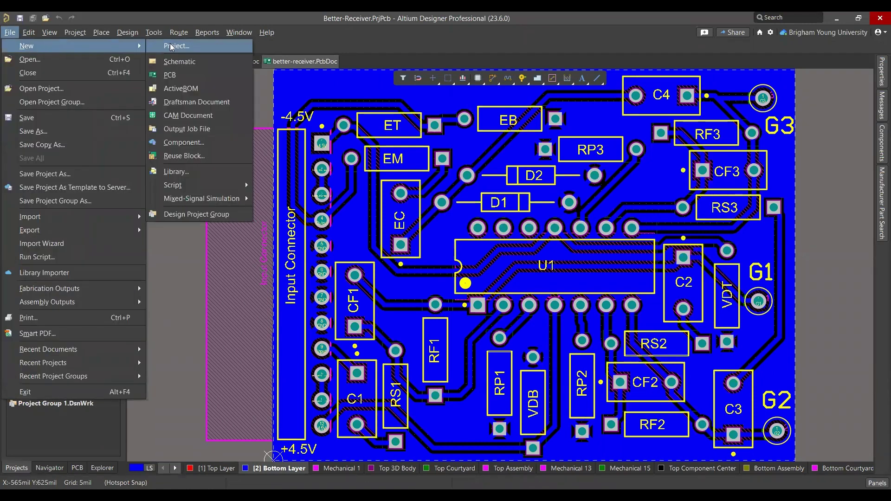
pyautogui.click(172, 46)
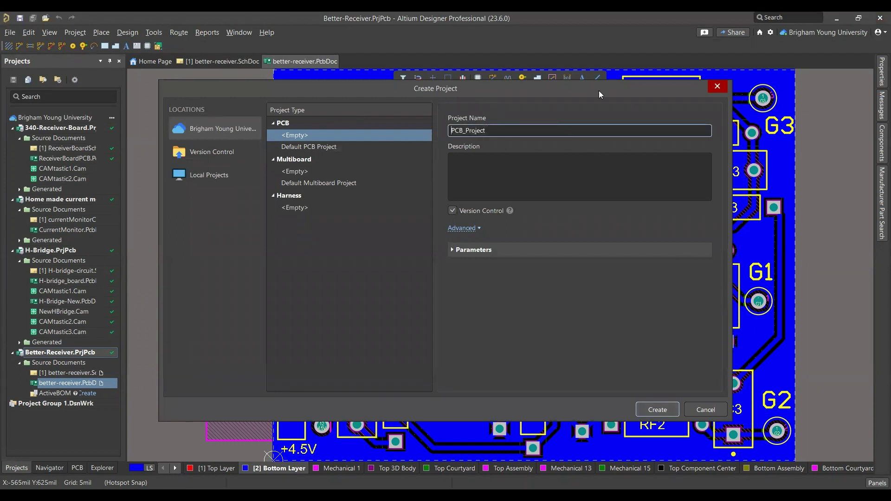
pyautogui.hotkey('ctrl', 'a')
pyautogui.write('Video-Demo')
pyautogui.click(552, 169)
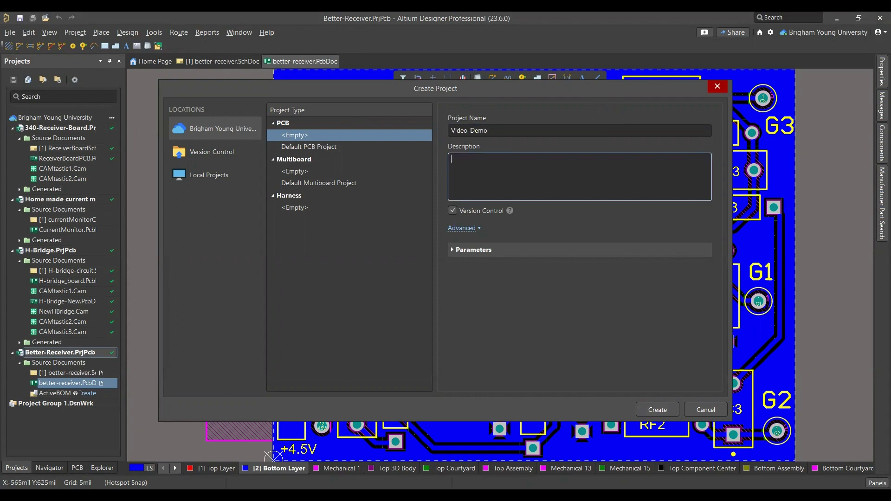
pyautogui.write('yadadaada')
pyautogui.click(668, 409)
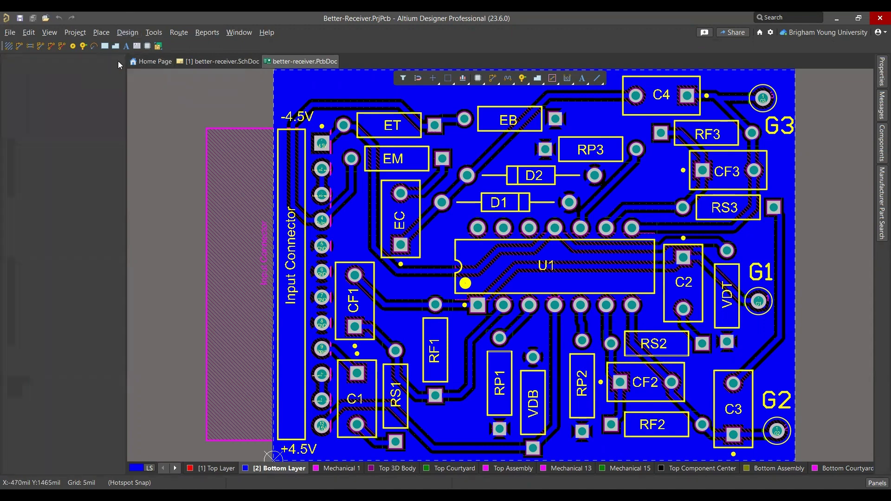
# Close the Projects panel, reopen it from the Panels list, and reposition it
pyautogui.click(119, 61)
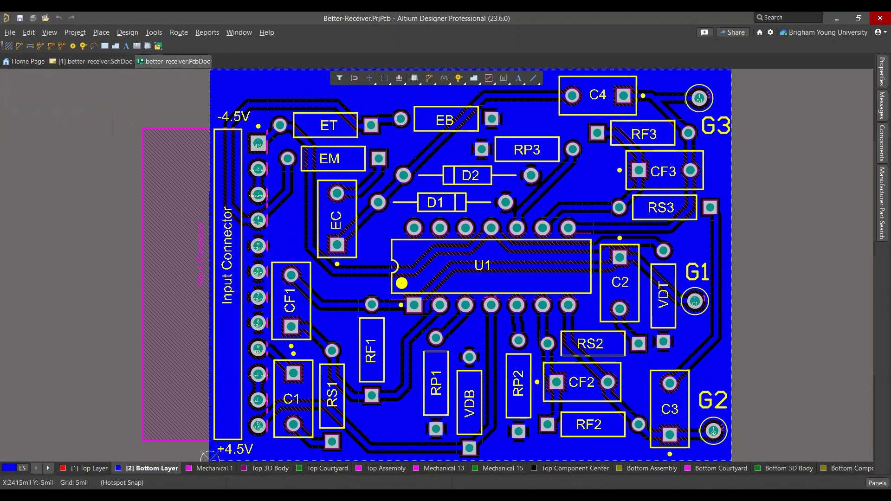
pyautogui.click(877, 483)
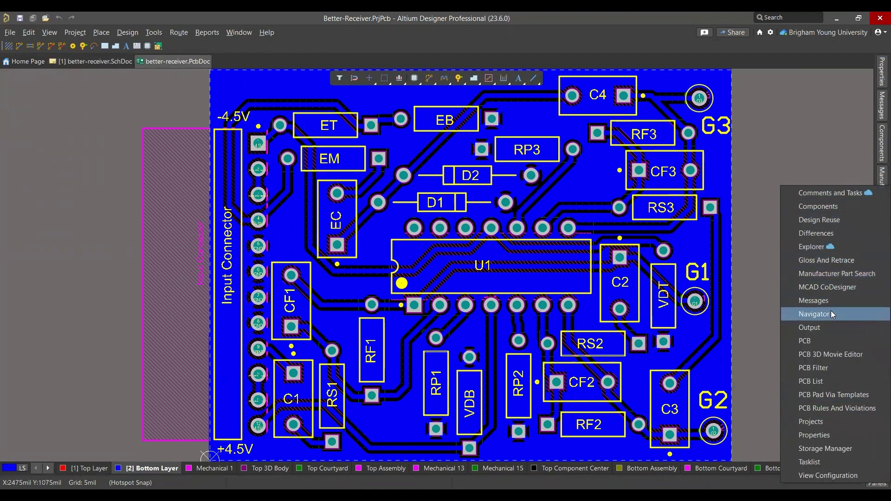
pyautogui.click(828, 421)
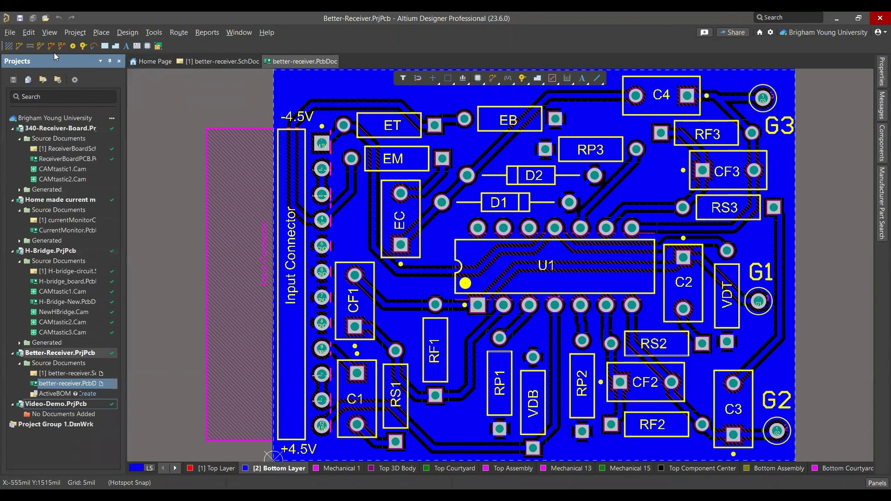
pyautogui.moveTo(63, 63); pyautogui.dragTo(431, 97)
# Add a new schematic sheet to the Video-Demo project
pyautogui.rightClick(50, 405)
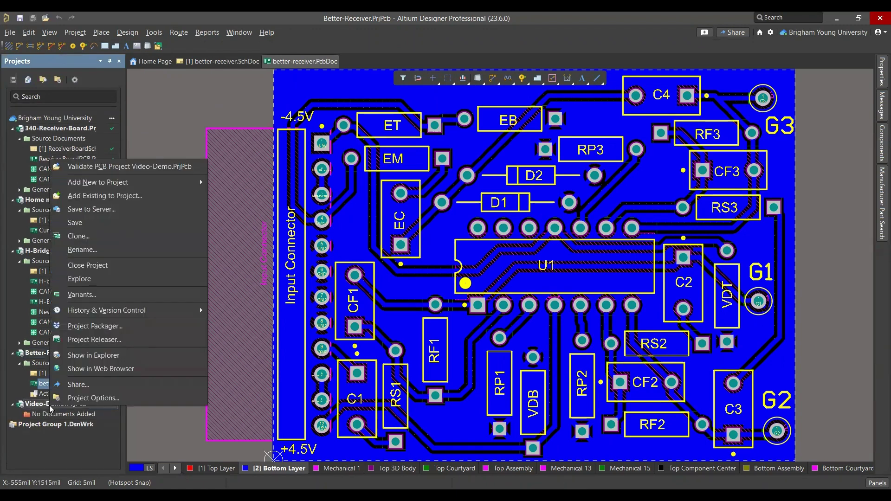
pyautogui.moveTo(158, 183)
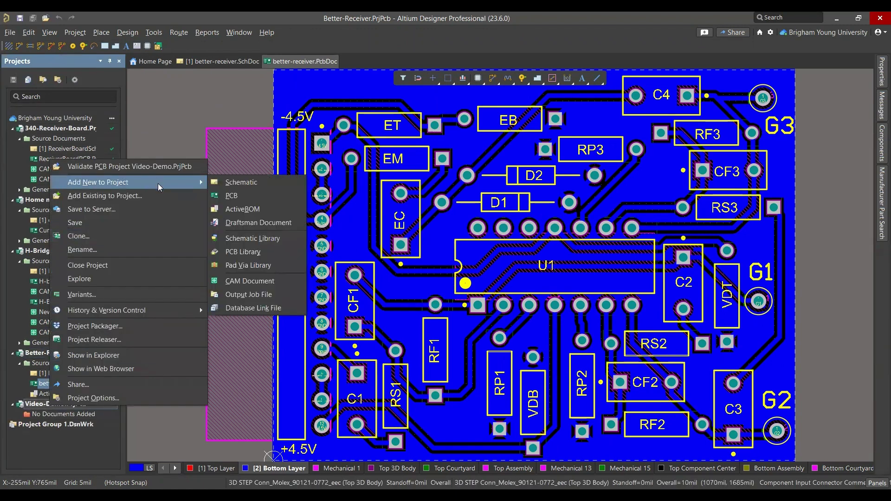
pyautogui.click(230, 182)
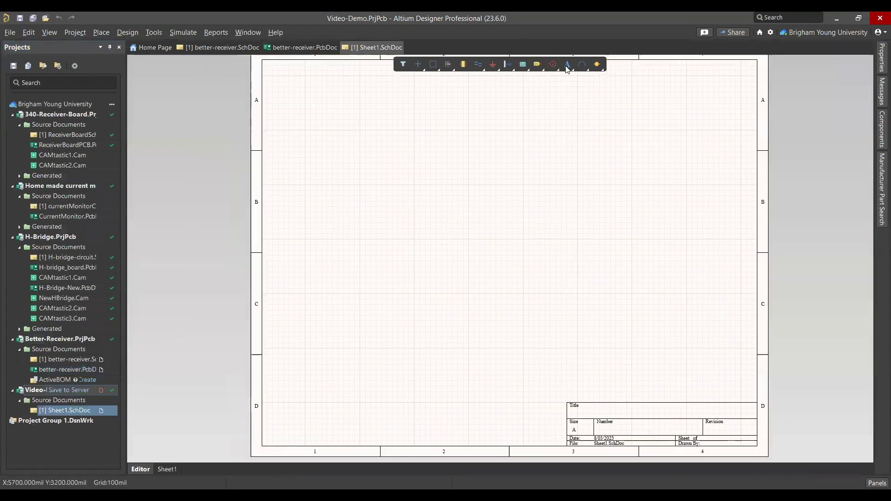
# Place a text string in the title block's Title area and change its text to 'Title'
pyautogui.click(568, 65)
pyautogui.click(595, 413)
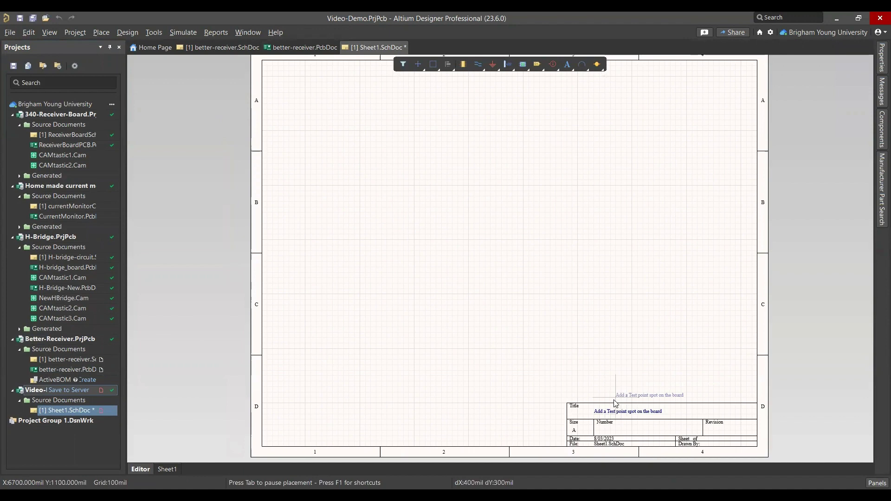
pyautogui.press('Escape')
pyautogui.click(615, 411)
pyautogui.doubleClick(615, 410)
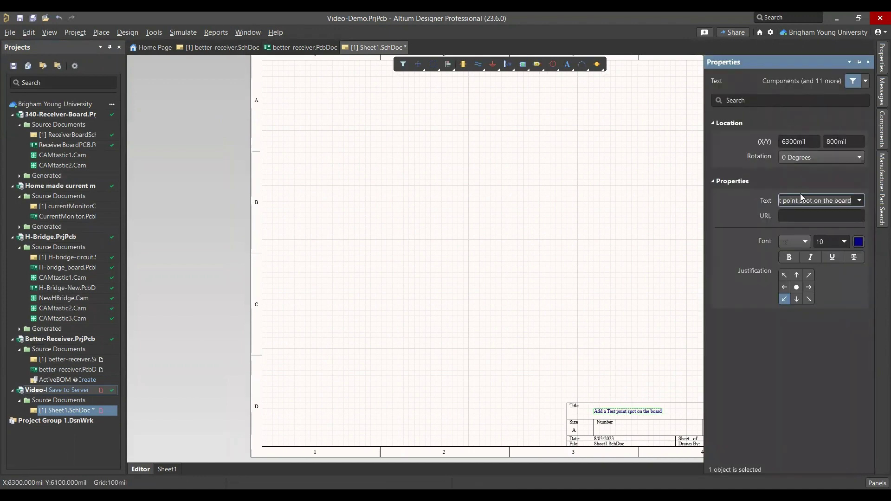
pyautogui.hotkey('ctrl', 'a')
pyautogui.write('Title')
pyautogui.press('Return')
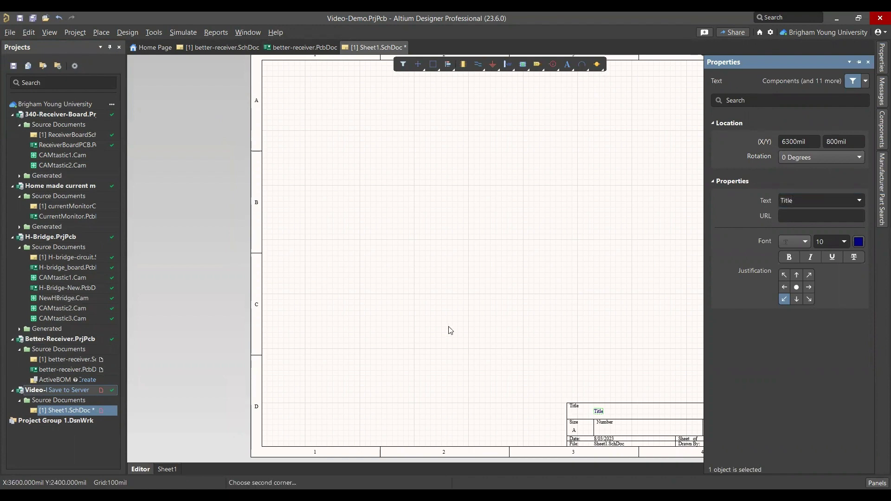
pyautogui.click(450, 328)
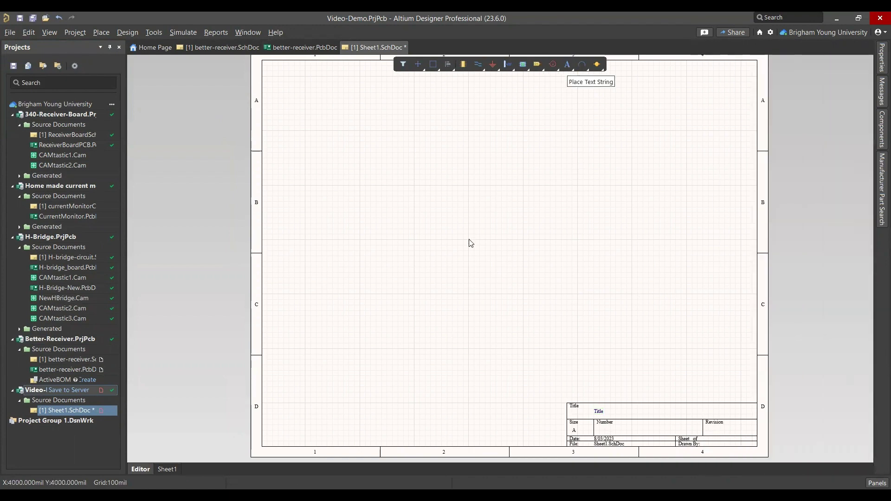
# Save the schematic sheet as video-Demo_schematic.SchDoc
pyautogui.hotkey('ctrl', 's')
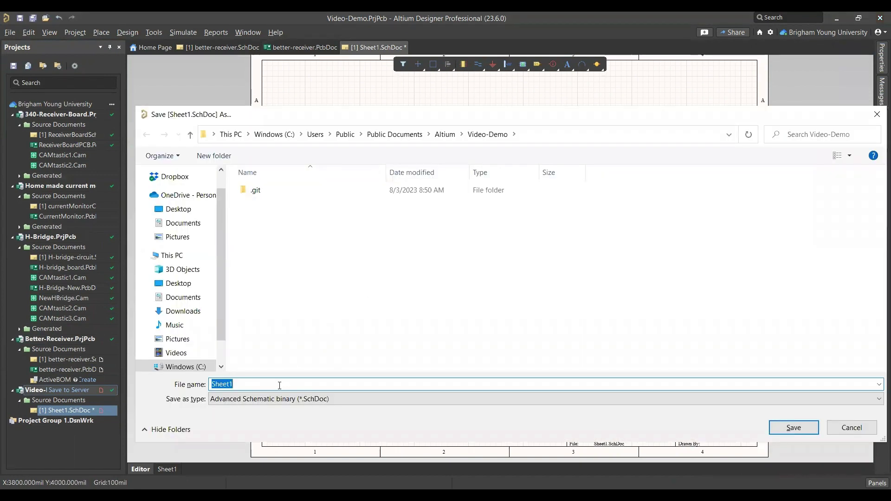
pyautogui.write('video-Dem')
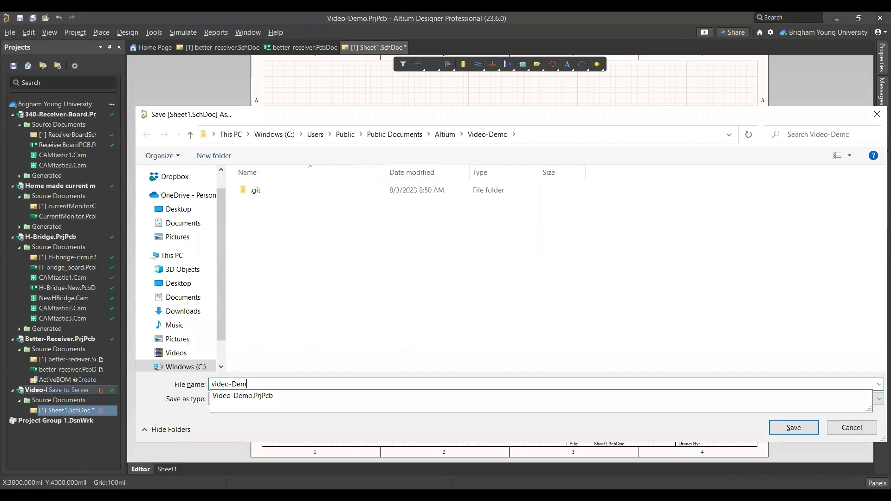
pyautogui.write('o_sc')
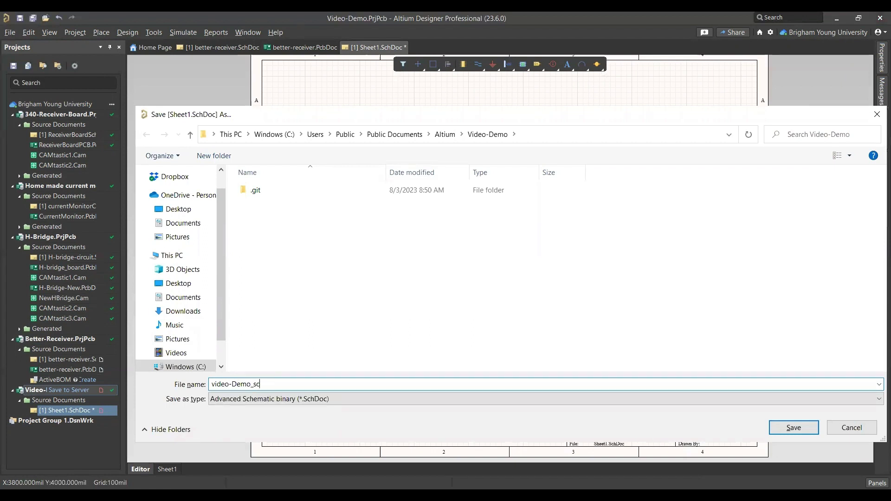
pyautogui.write('hematic')
pyautogui.press('Return')
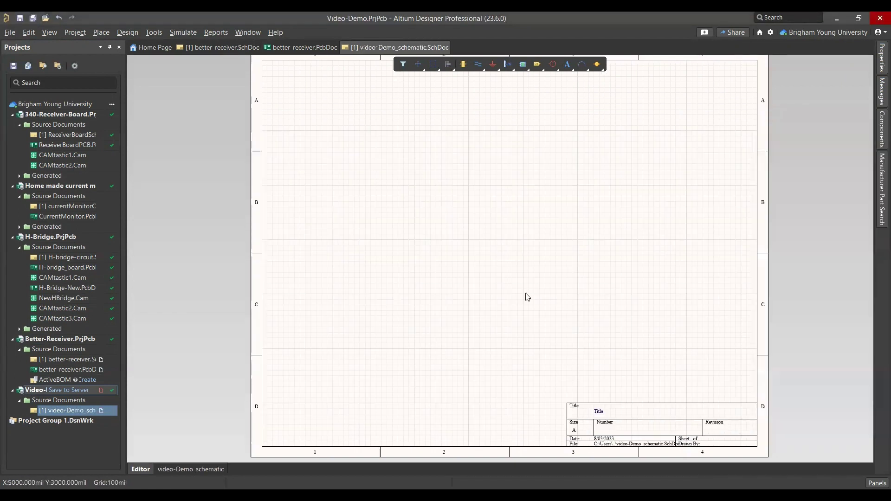
# Add a new PCB document, PCB1.PcbDoc, to the Video-Demo project
pyautogui.rightClick(41, 391)
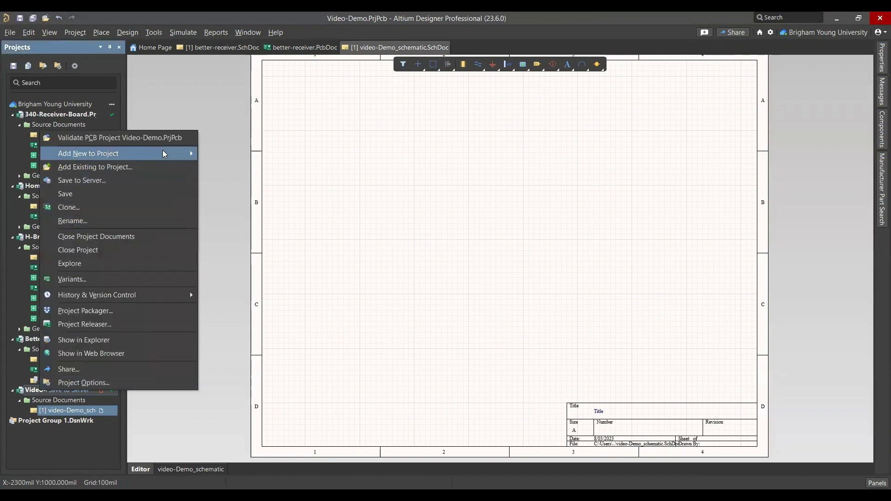
pyautogui.moveTo(176, 154)
pyautogui.click(227, 166)
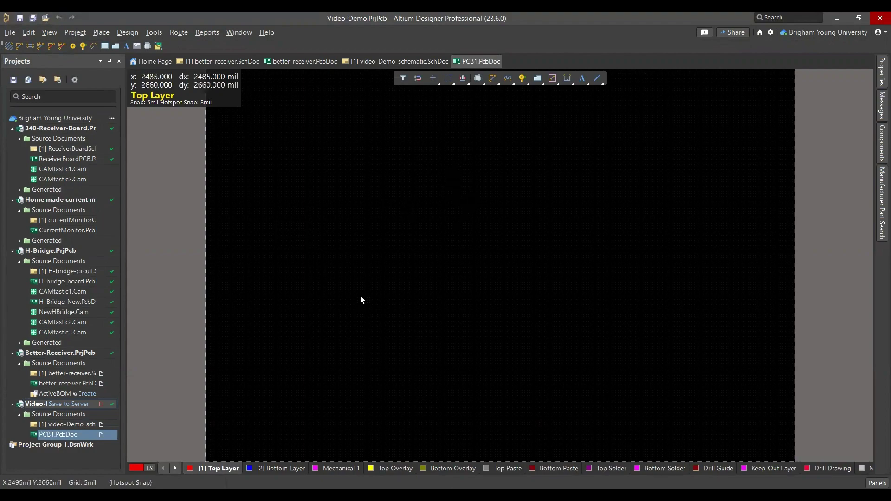
# Set the PCB's relative origin at the board outline's lower-left corner with Edit > Origin > Set
pyautogui.keyDown('ctrl'); pyautogui.scroll(-1, 389, 287); pyautogui.keyUp('ctrl')
pyautogui.keyDown('ctrl'); pyautogui.scroll(-1, 389, 290); pyautogui.keyUp('ctrl')
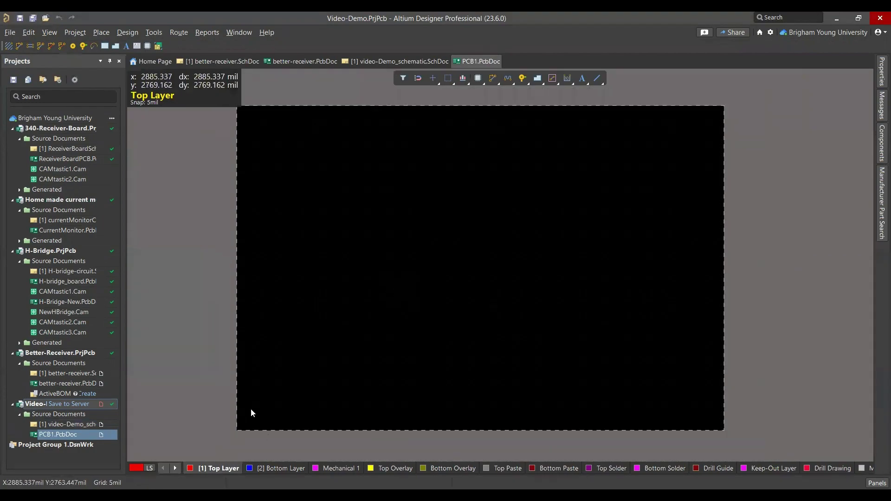
pyautogui.click(29, 32)
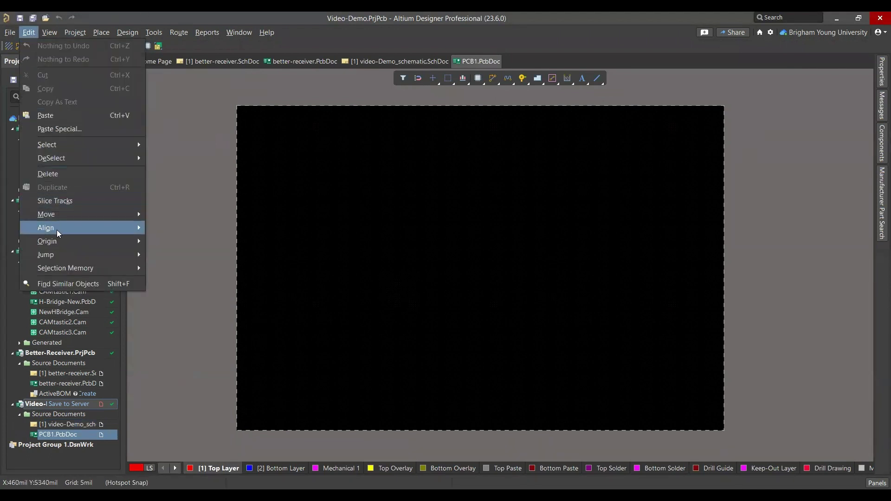
pyautogui.moveTo(57, 229)
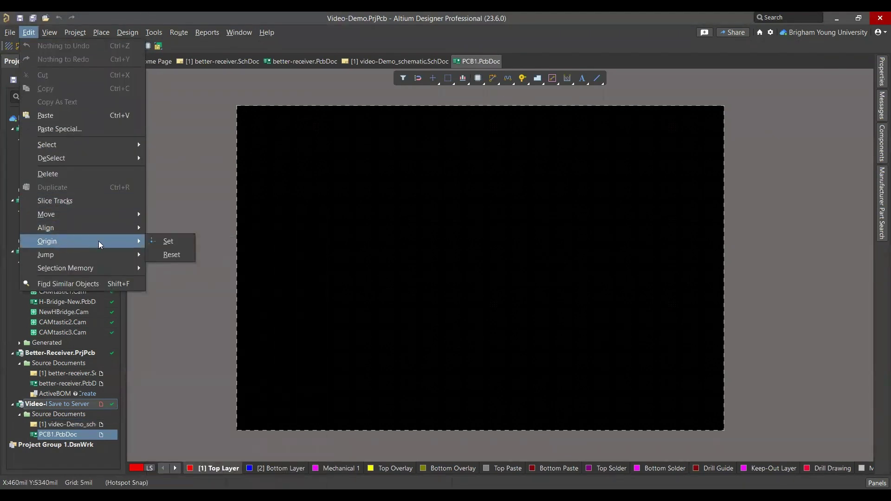
pyautogui.click(188, 243)
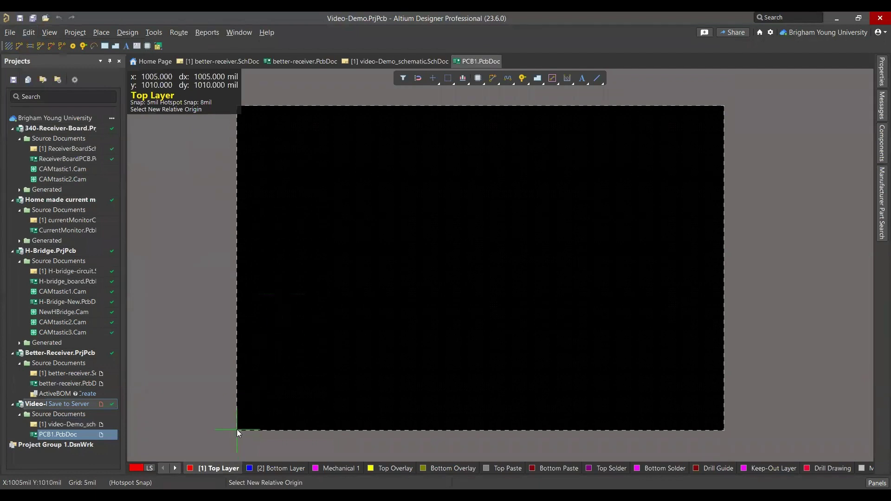
pyautogui.click(237, 430)
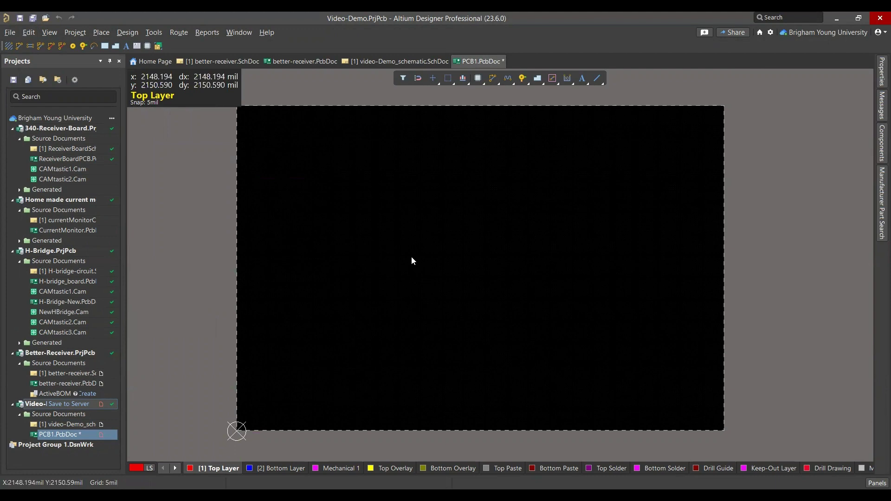
# Save the PCB as Video-Demo-yada.PcbDoc
pyautogui.hotkey('ctrl', 's')
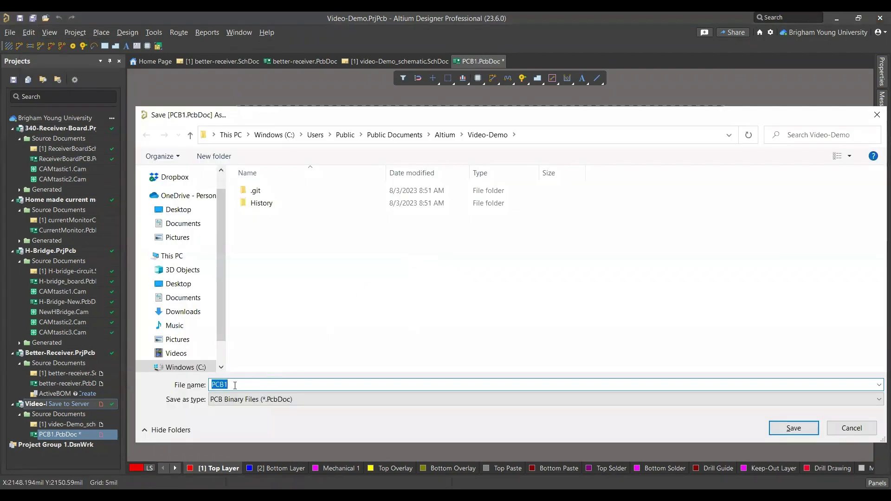
pyautogui.write('Video')
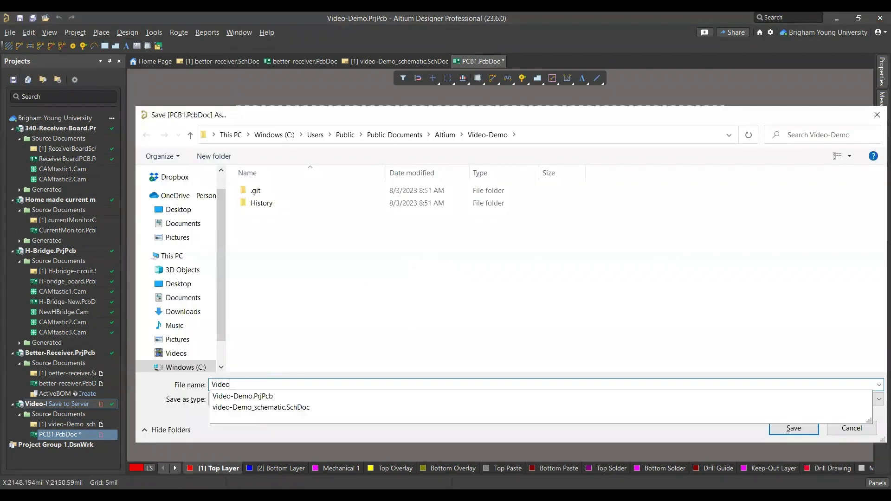
pyautogui.write('-Demo-yada')
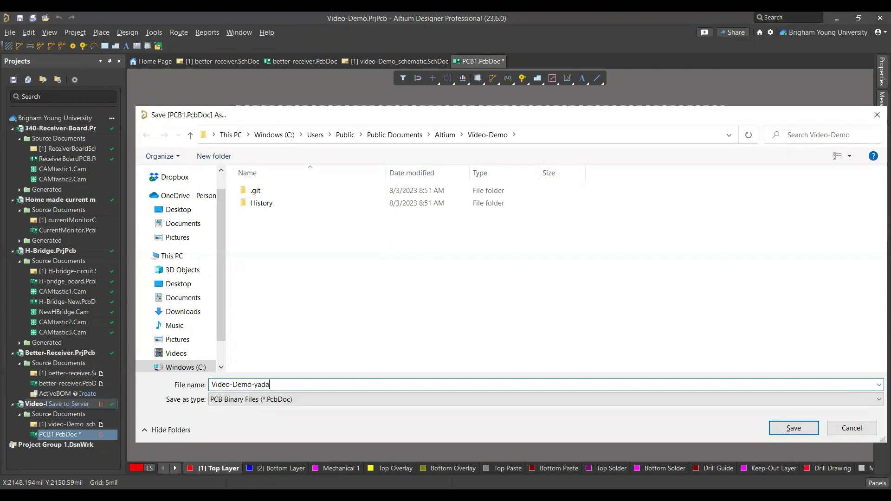
pyautogui.press('Return')
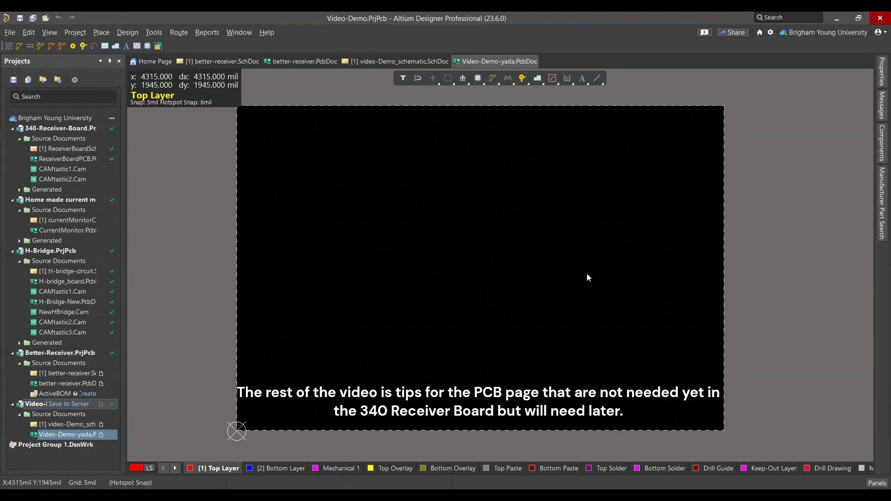
# Enter Board Planning Mode, start Edit Board Shape, and show the 6000 × 4000 mil board information
pyautogui.press('1')
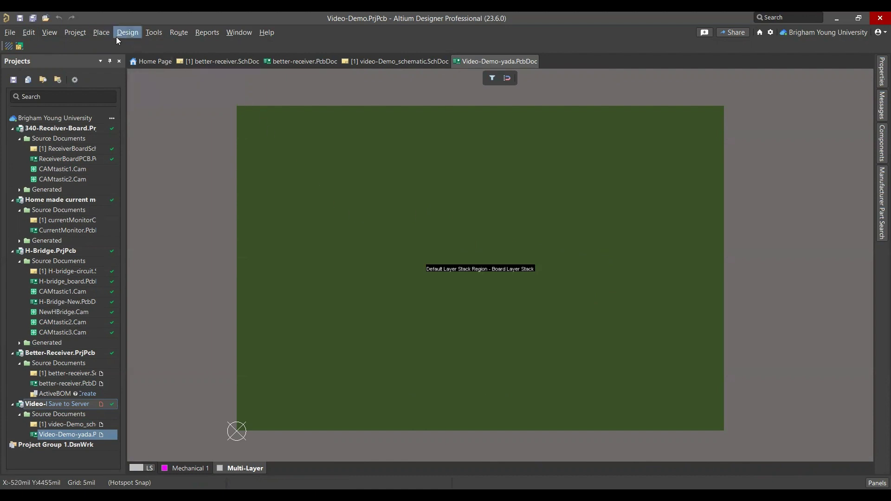
pyautogui.click(128, 33)
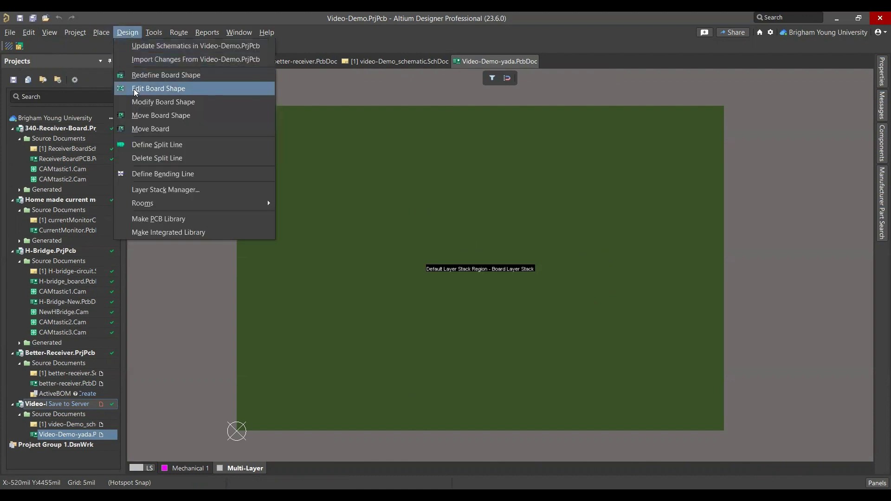
pyautogui.click(132, 88)
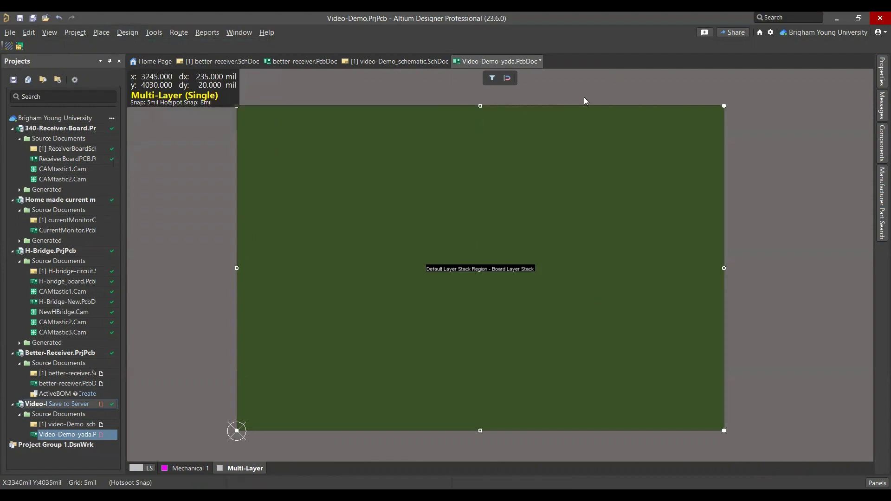
pyautogui.click(881, 70)
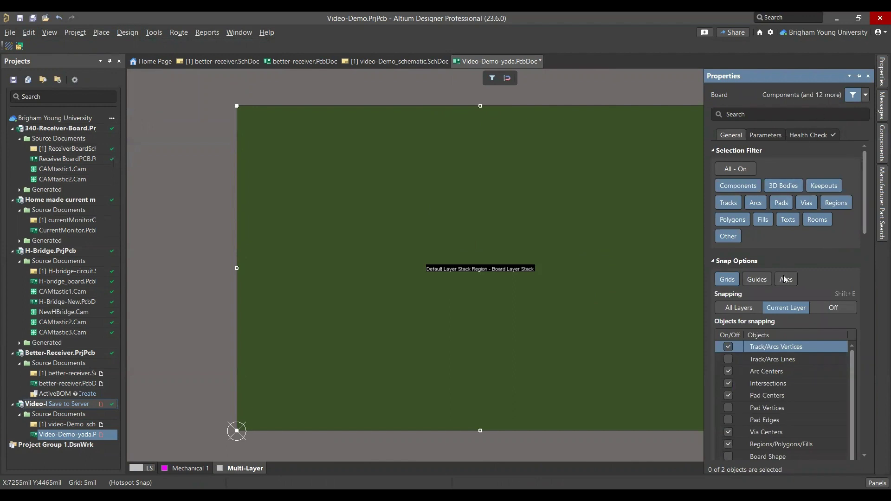
pyautogui.scroll(-5, 804, 347)
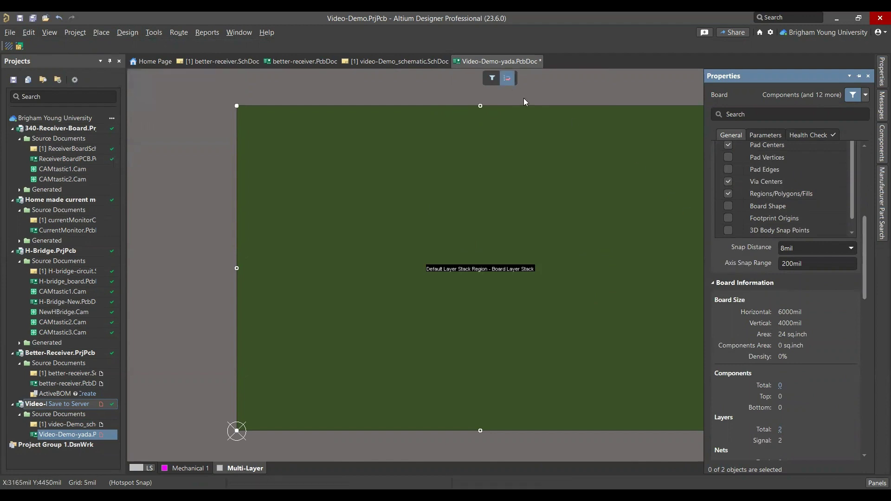
# Drag the board's top edge down and right edge left to shrink it, then deselect
pyautogui.moveTo(480, 105); pyautogui.dragTo(480, 268)
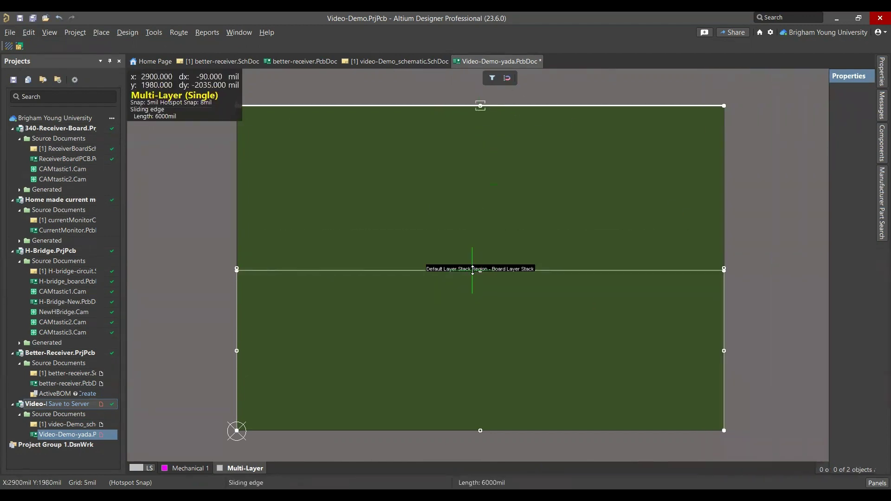
pyautogui.moveTo(723, 349); pyautogui.dragTo(547, 349)
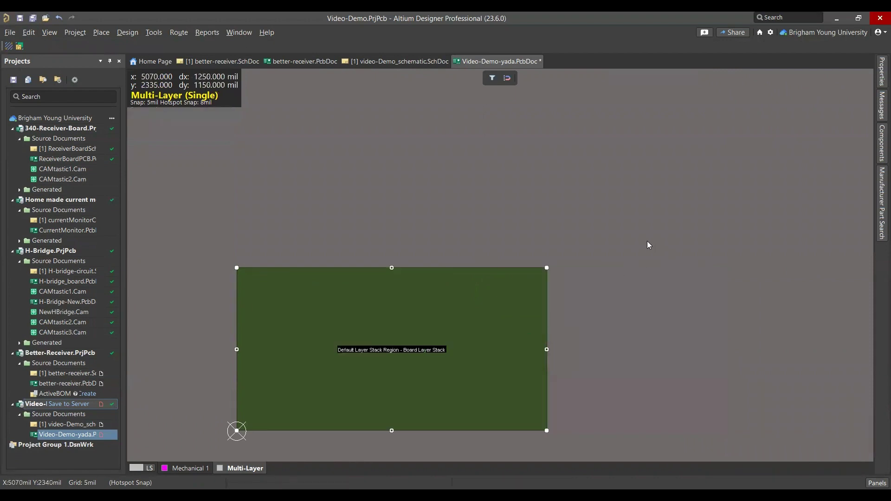
pyautogui.click(626, 235)
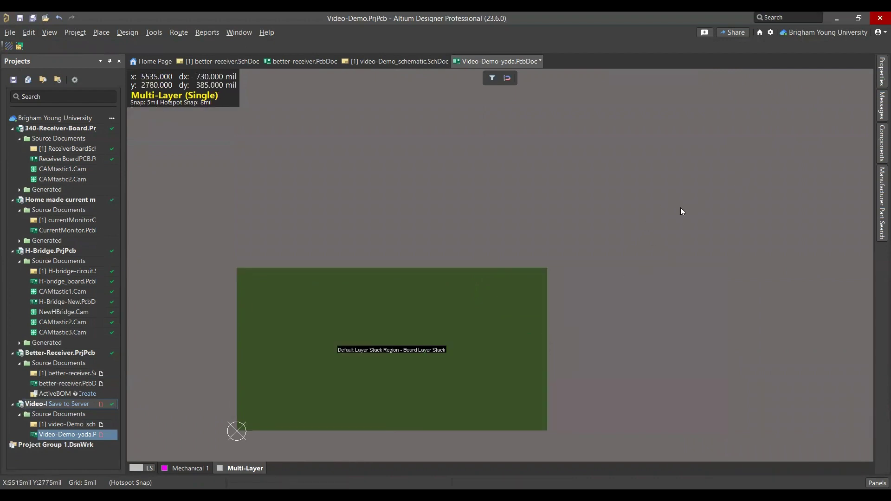
# Check the shrunken board in 3D, return to the 2D layout and save Video-Demo-yada.PcbDoc
pyautogui.press('2')
pyautogui.moveTo(635, 264); pyautogui.dragTo(671, 227, button='right')
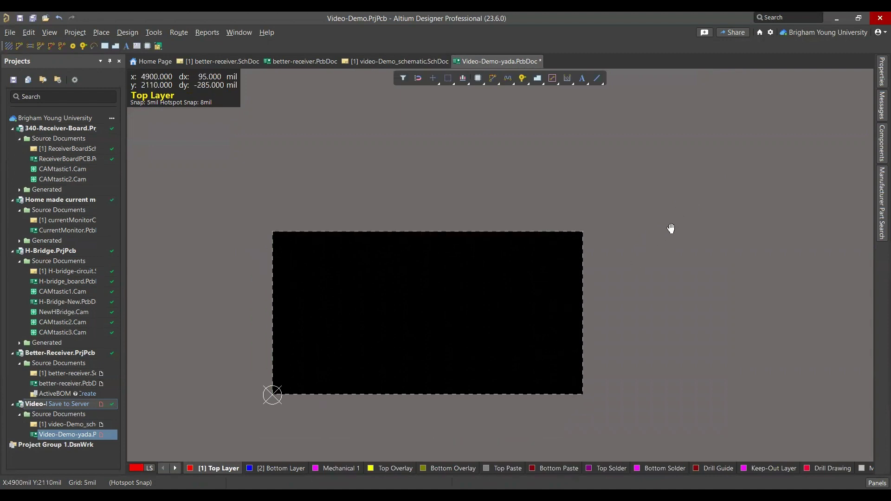
pyautogui.press('3')
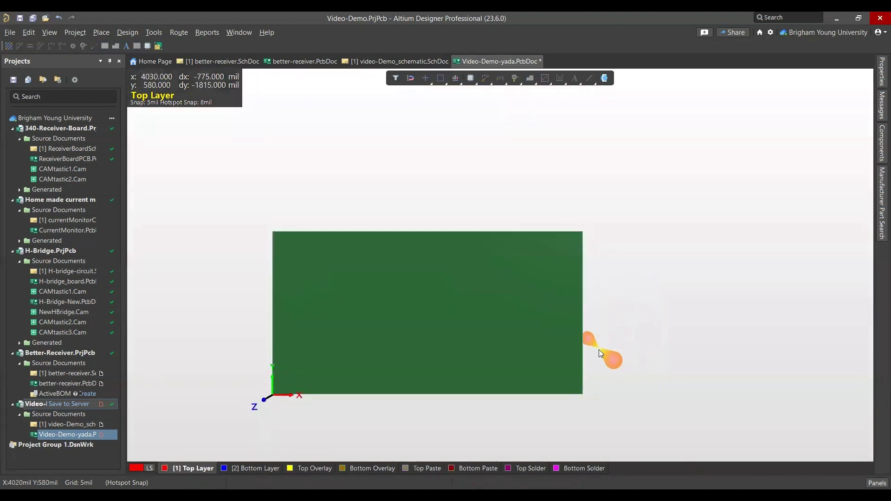
pyautogui.press('2')
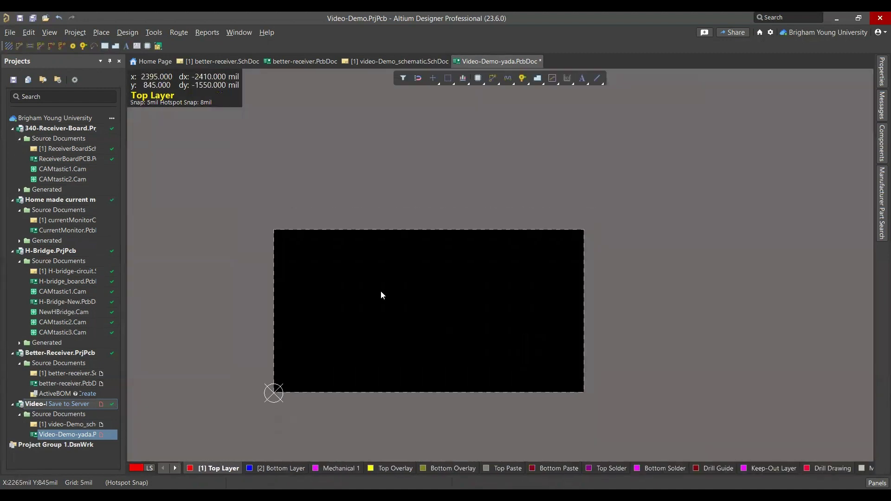
pyautogui.hotkey('ctrl', 's')
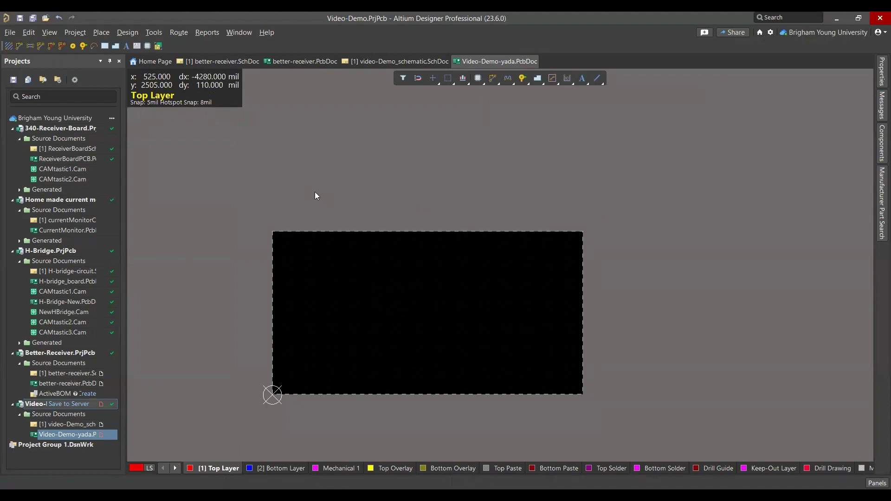